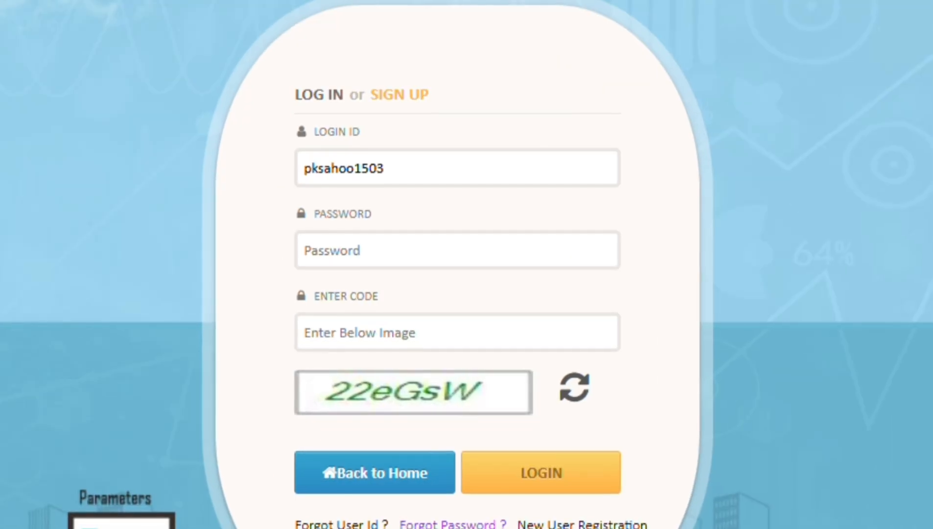
Step: Sign in with the account password and the displayed captcha code
key(Tab)
text(p*******)
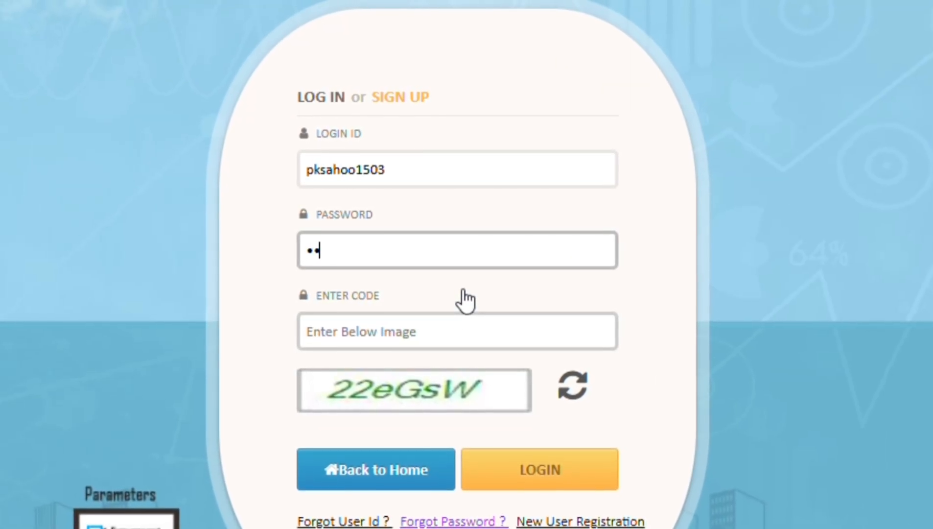
text(****)
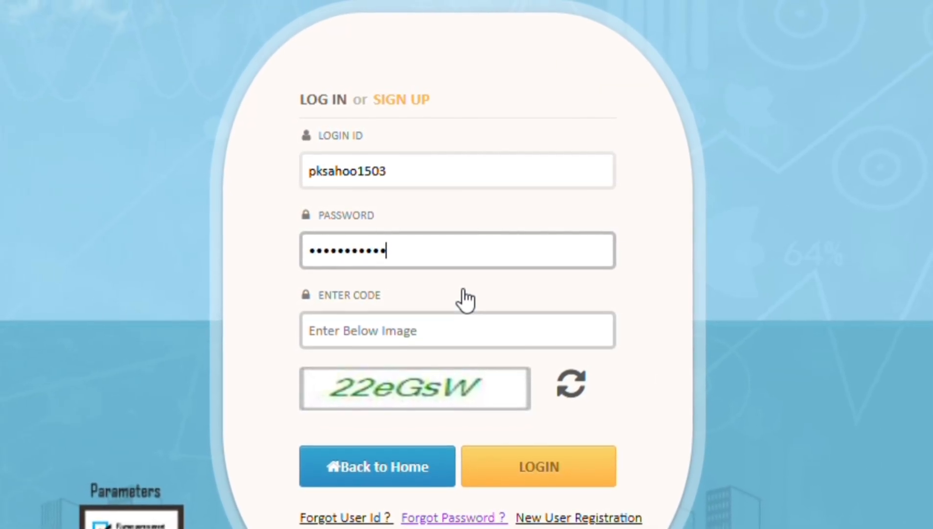
click(459, 338)
text(22eGsW)
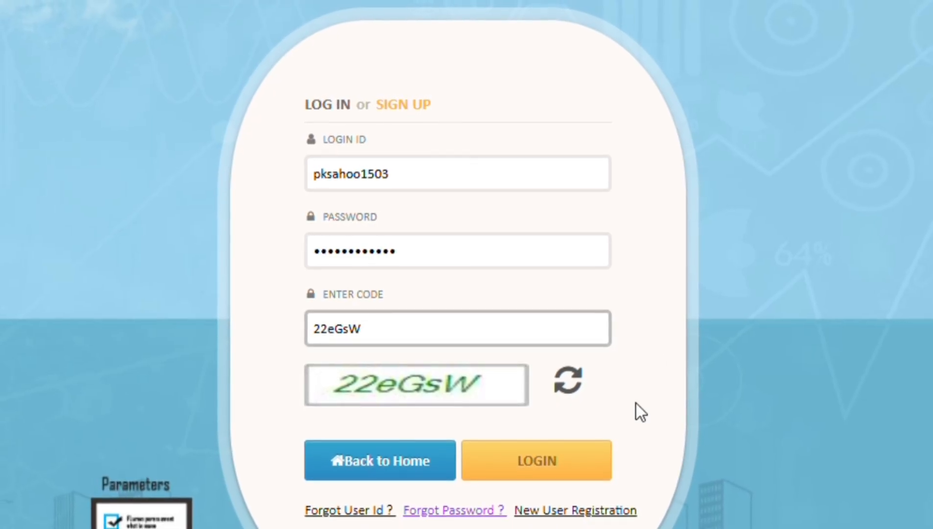
click(592, 455)
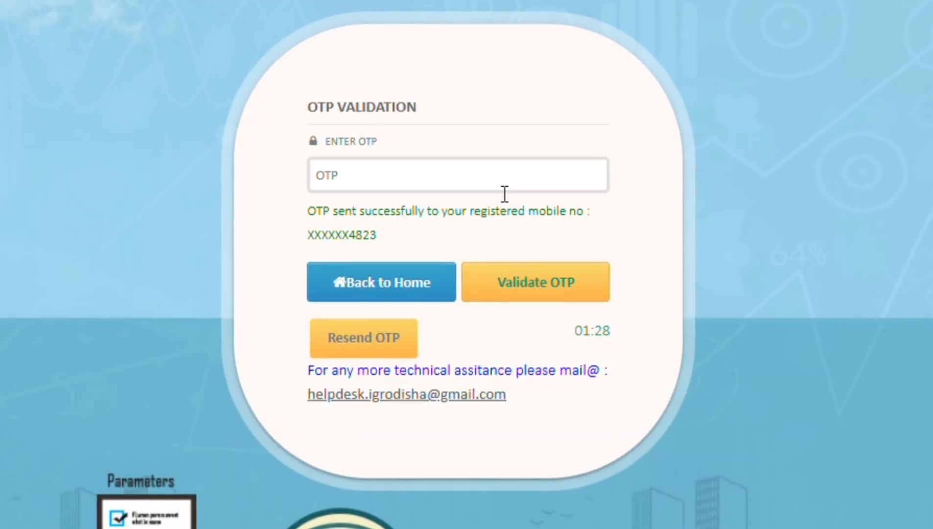
Step: Enter the one-time code received by SMS and validate it
click(505, 193)
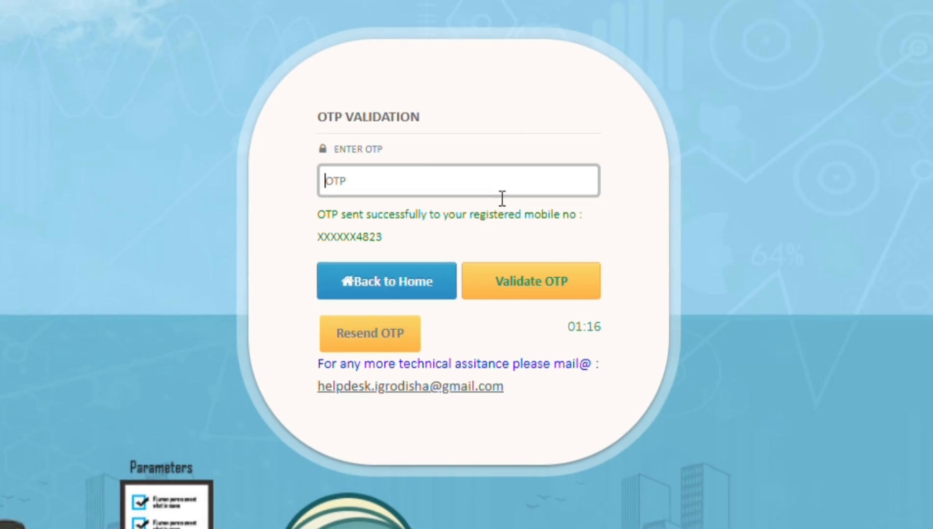
text(123456)
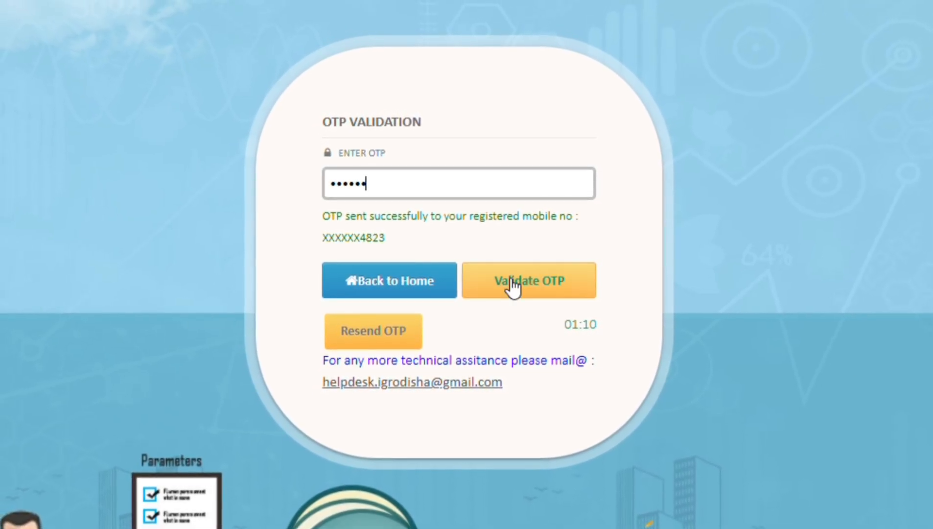
click(528, 282)
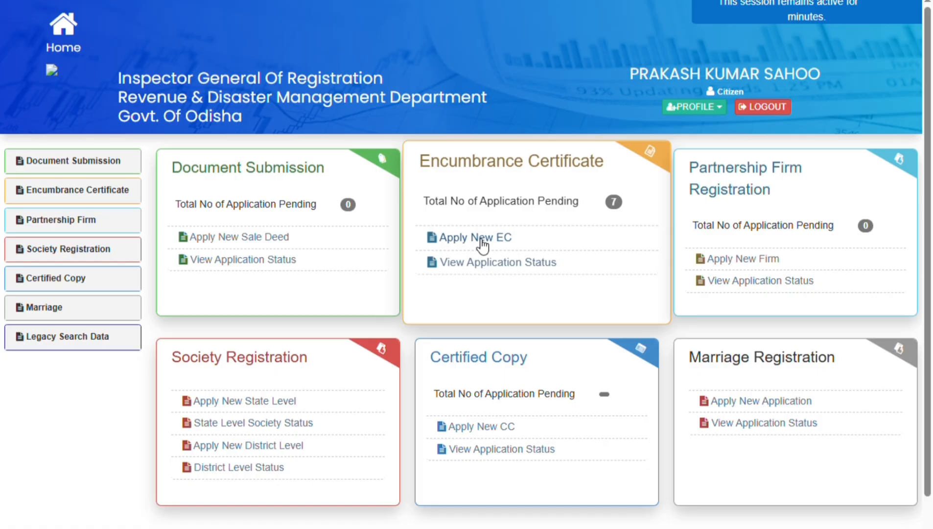
Step: Start a new Encumbrance Certificate application and look over the search form
click(510, 243)
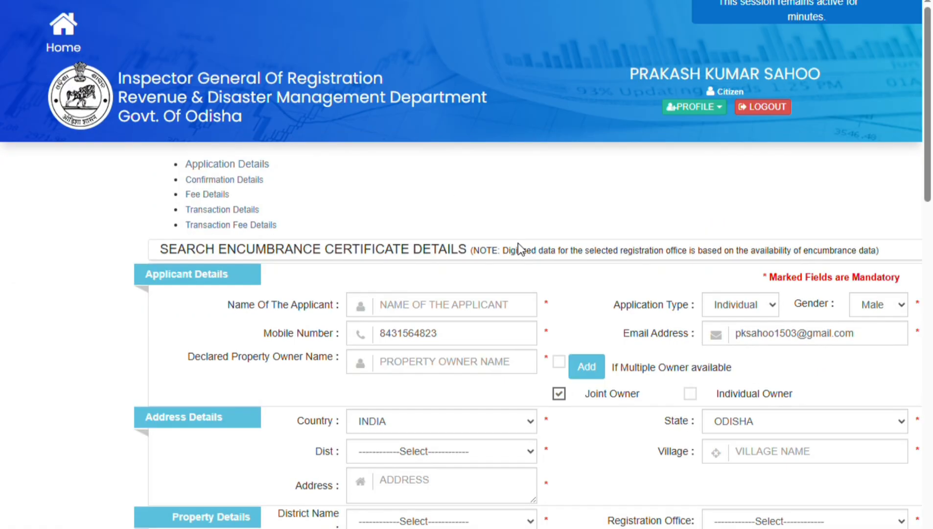
scroll(518, 243, down, 5)
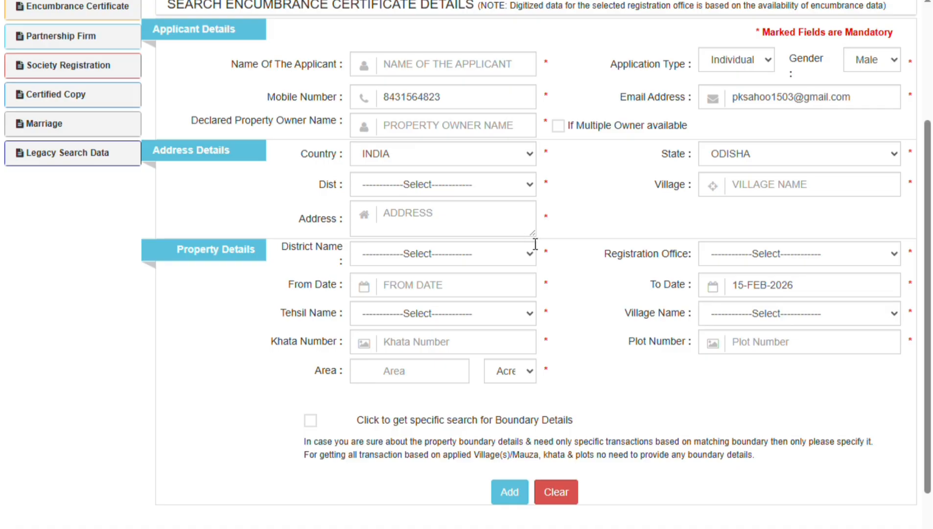
scroll(534, 242, up, 4)
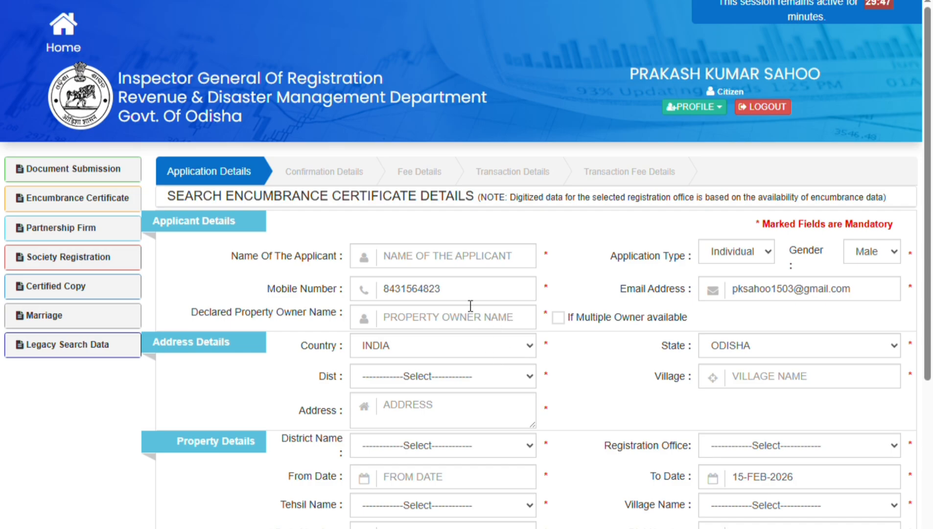
Step: Enter the applicant's full name and the declared property owner's full name
click(479, 261)
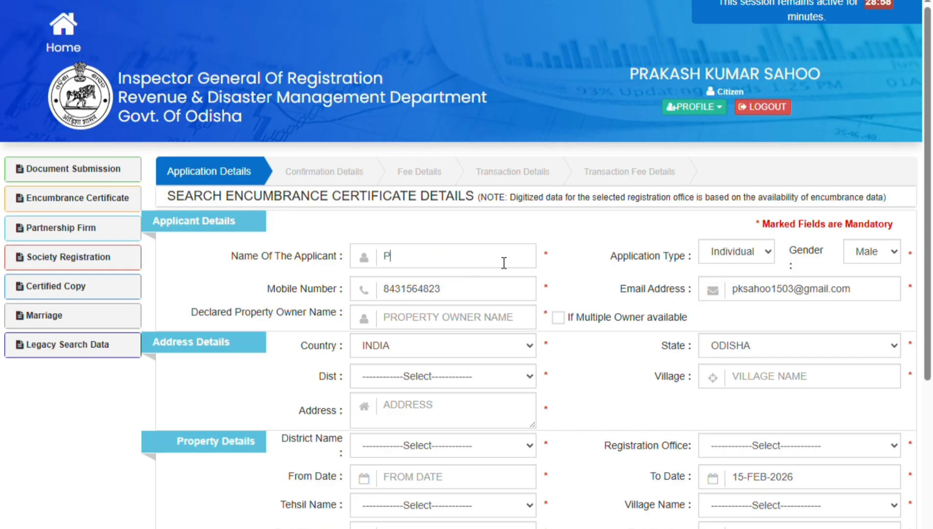
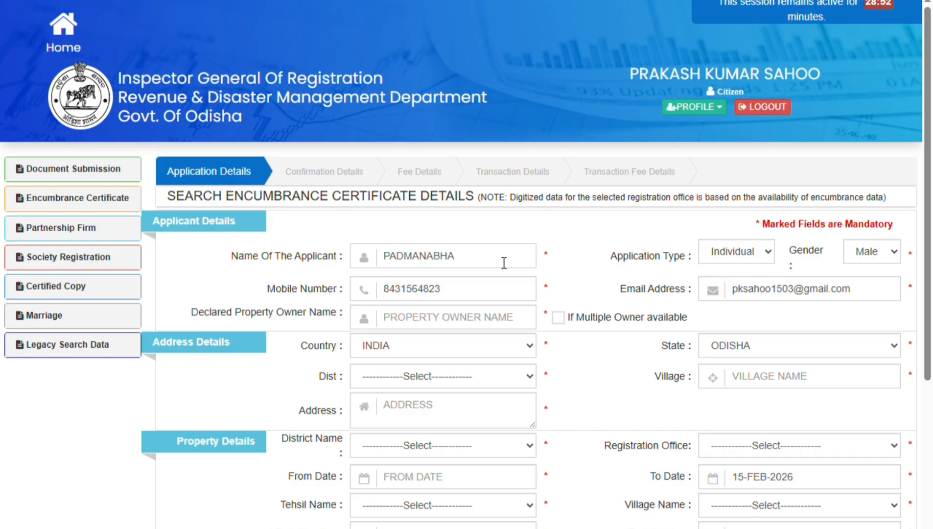
click(490, 321)
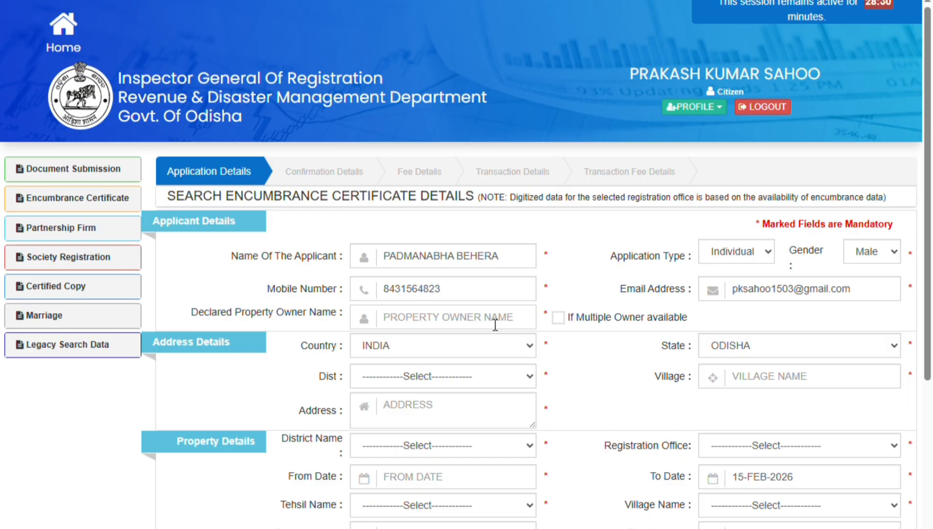
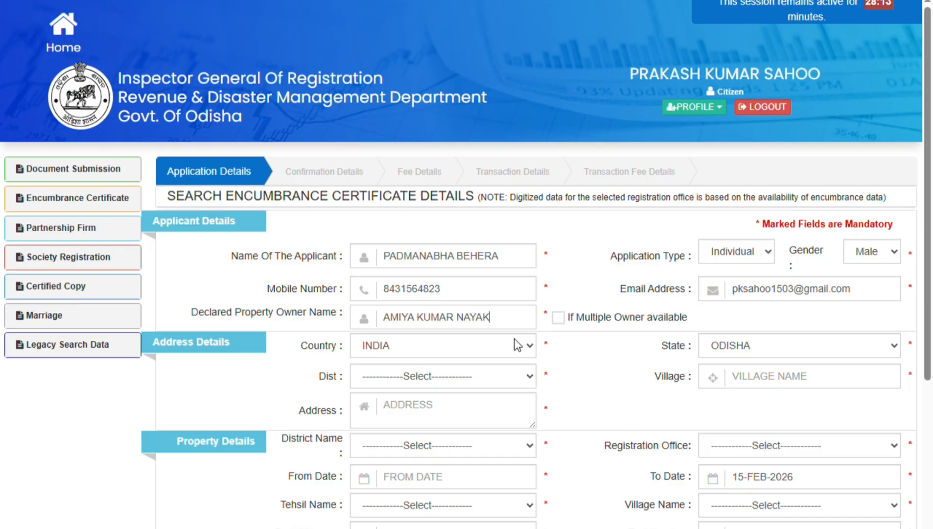
Step: Choose JAJPUR as address district, then enter the applicant's postal address and village
click(515, 376)
click(429, 250)
click(463, 411)
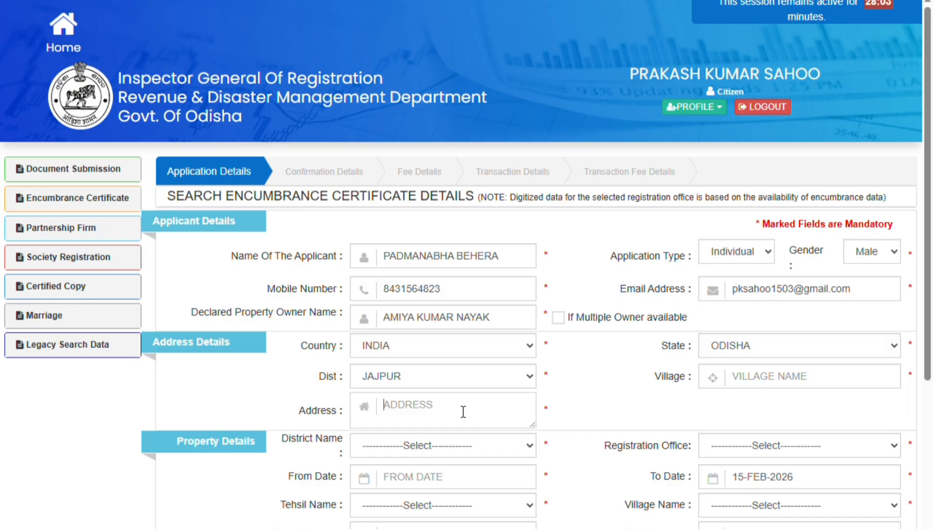
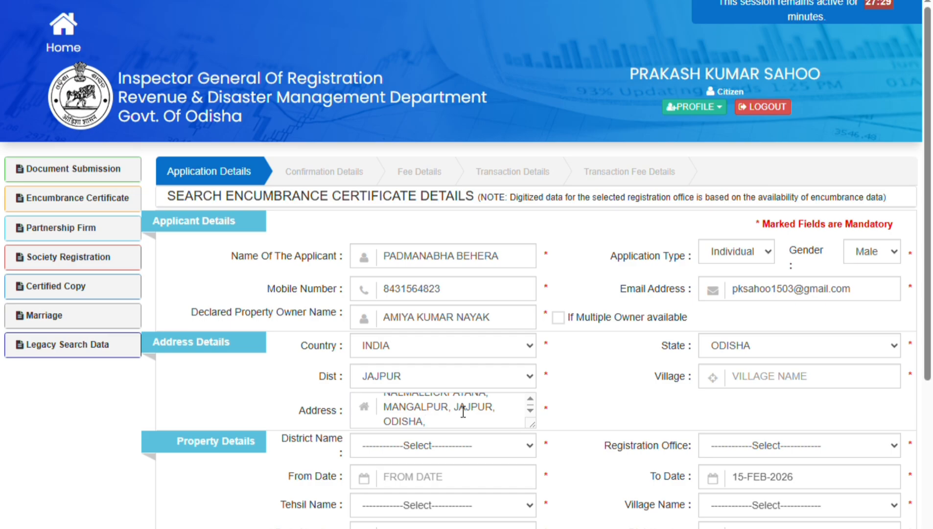
click(852, 386)
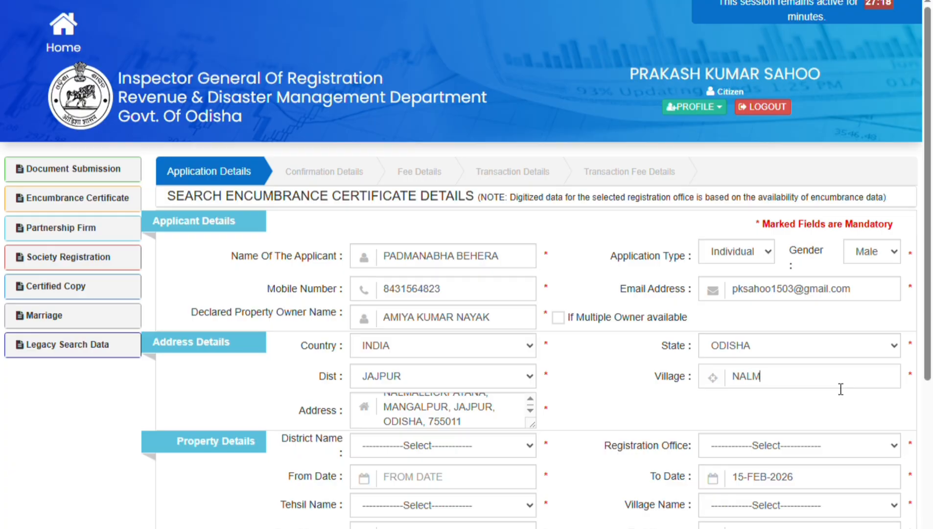
Step: Set property district JAJPUR, office MANGALPUR and search start date 01-JAN-1998
click(413, 322)
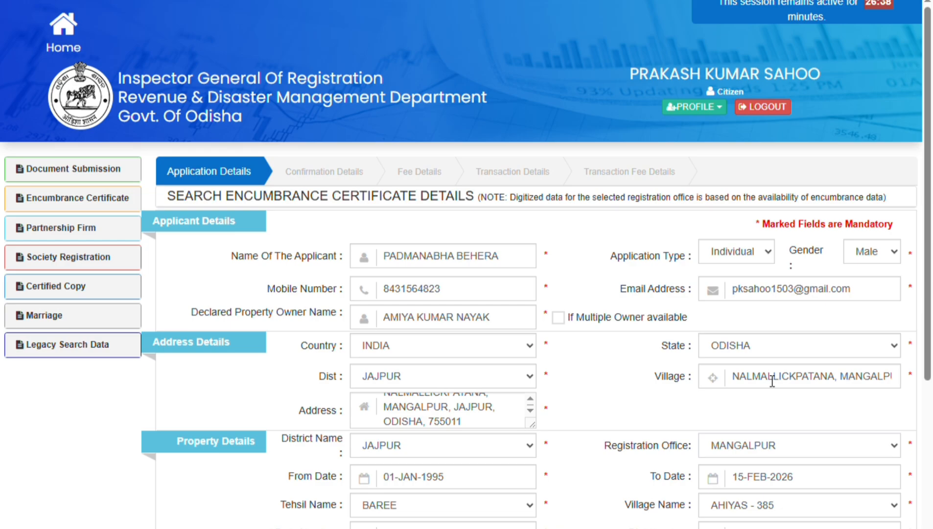
click(370, 486)
Step: Select tehsil DASARATHPUR and village BAJARPAT - 47 for the property
click(460, 396)
click(749, 438)
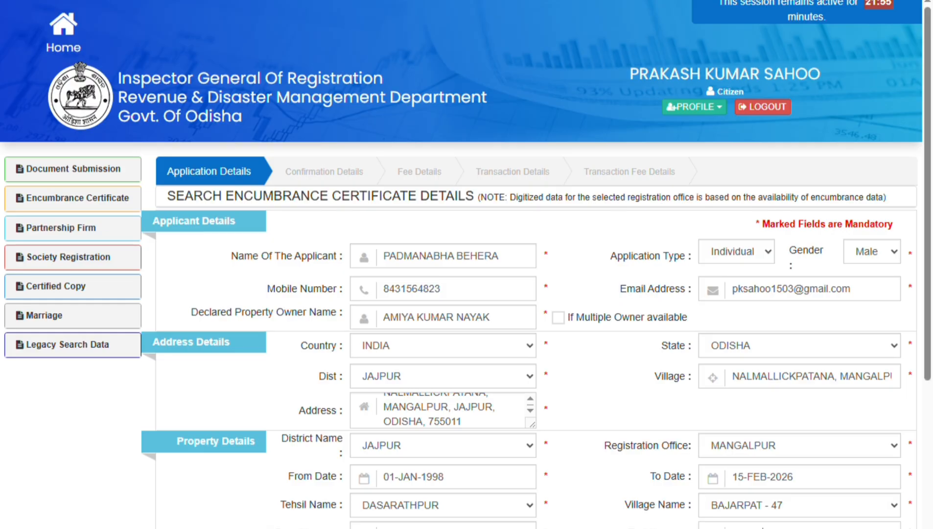
Step: Complete khata 811/259, plot 308/2684 and add the BAJARPAT property to the list
scroll(539, 294, down, 3)
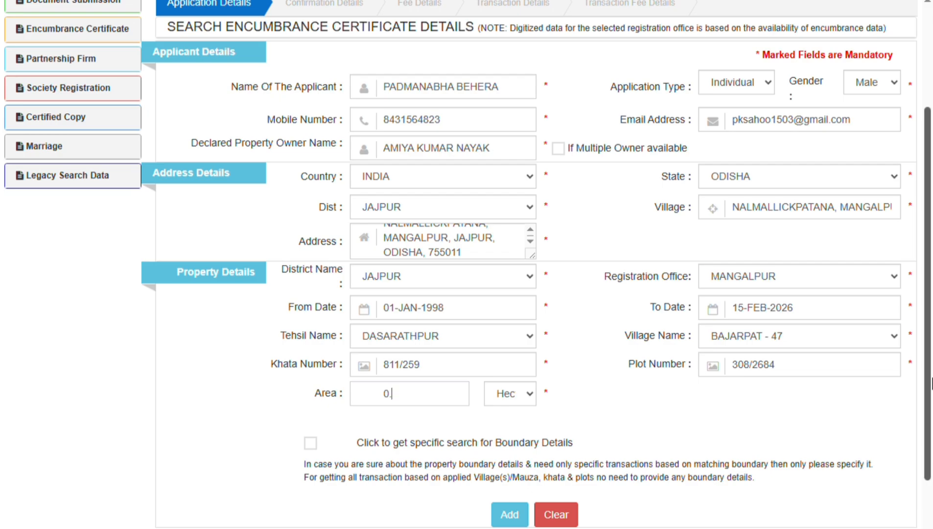
text(0259)
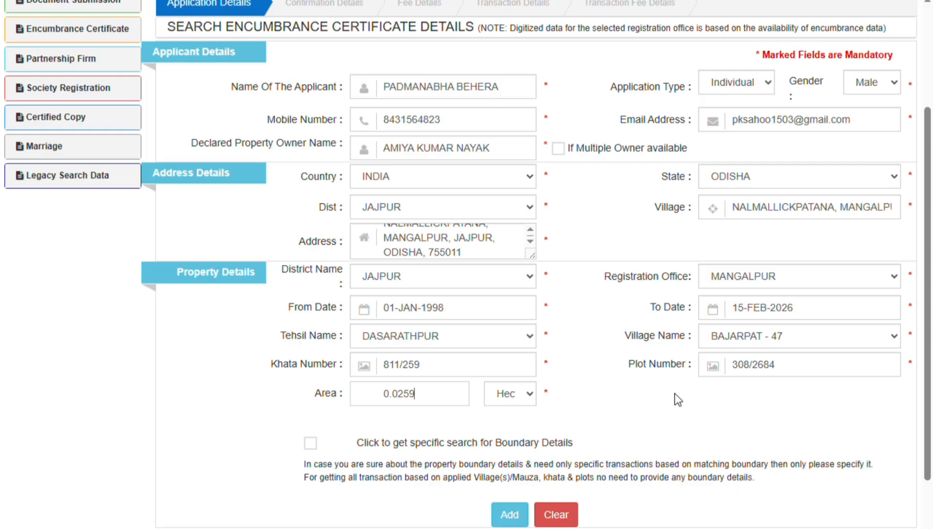
scroll(801, 407, up, 3)
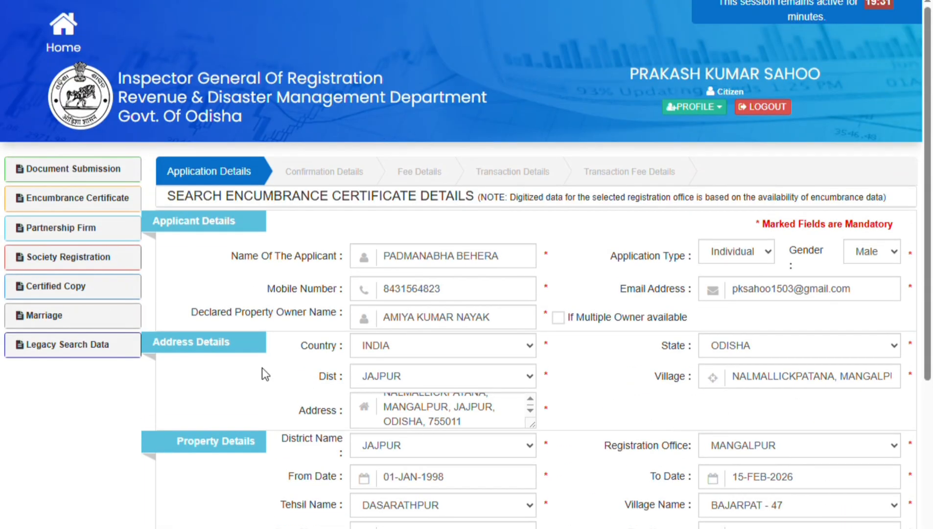
scroll(414, 368, down, 5)
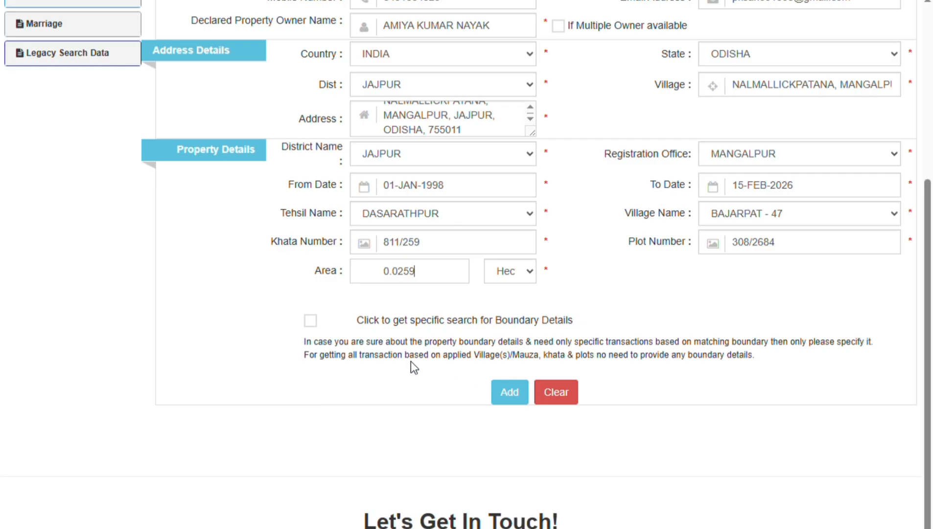
click(509, 392)
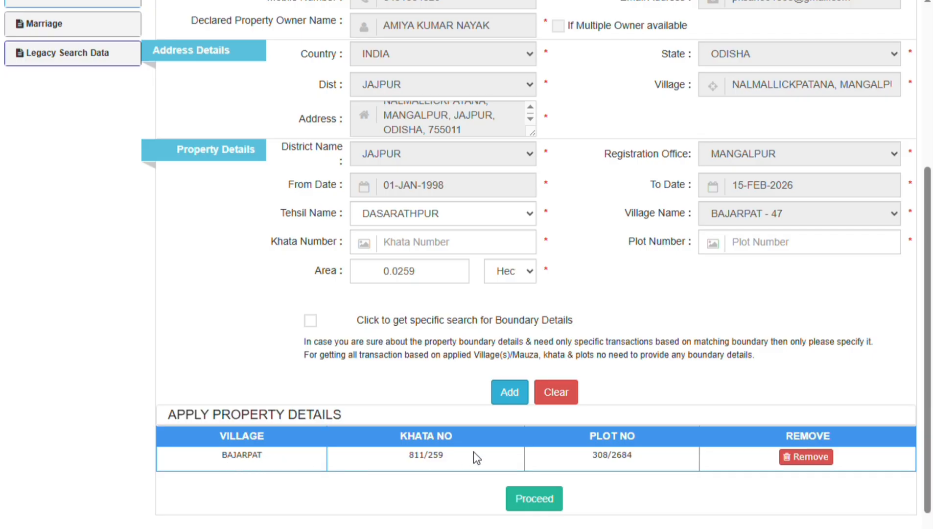
Step: Proceed and agree to the application summary to show the ₹1896 fee
click(539, 499)
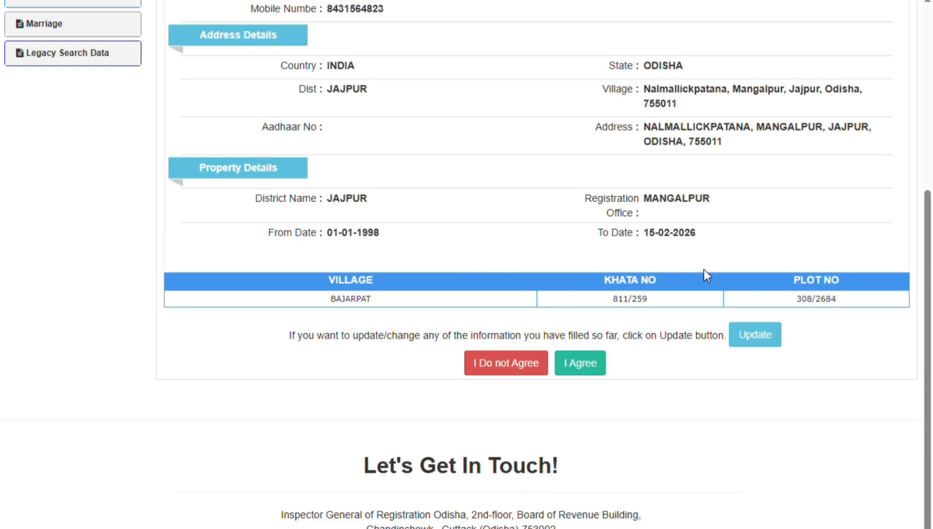
click(588, 371)
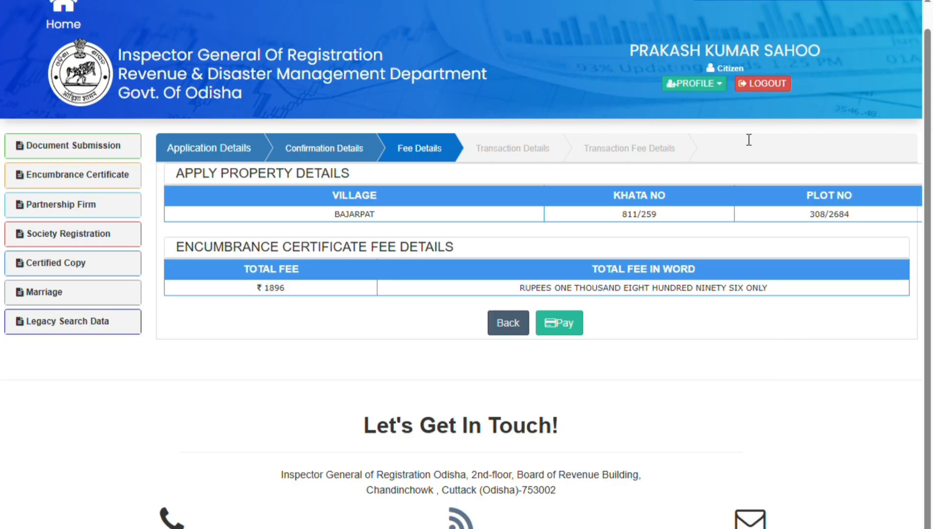
Step: Start paying the ₹1896 fee and continue past the depositor details
click(563, 324)
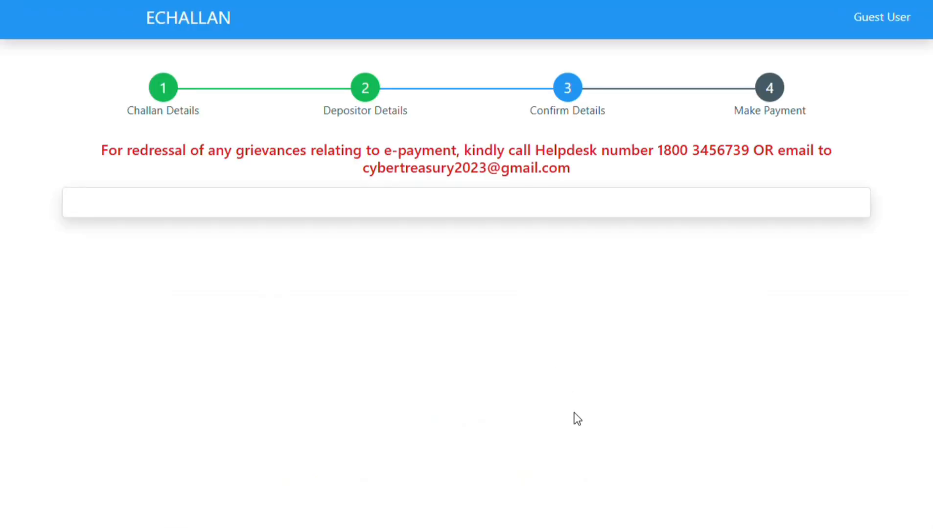
scroll(594, 345, down, 10)
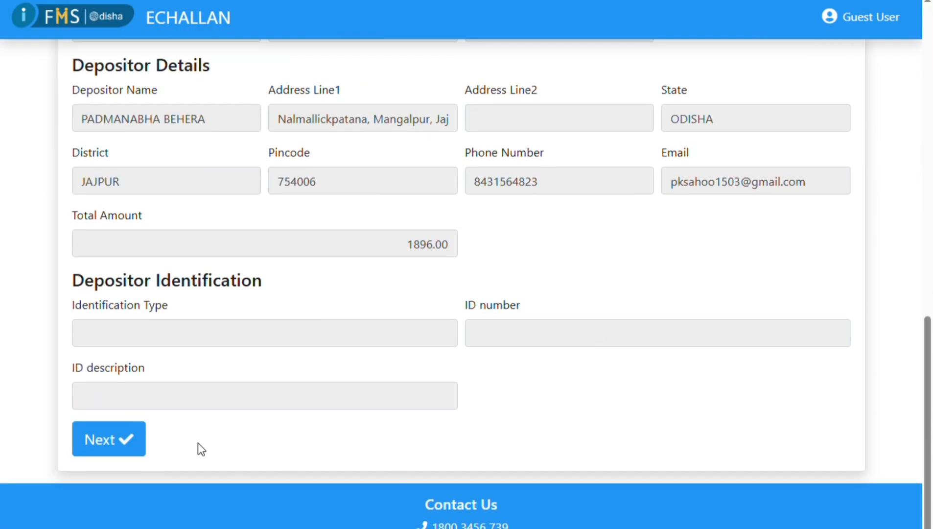
click(130, 443)
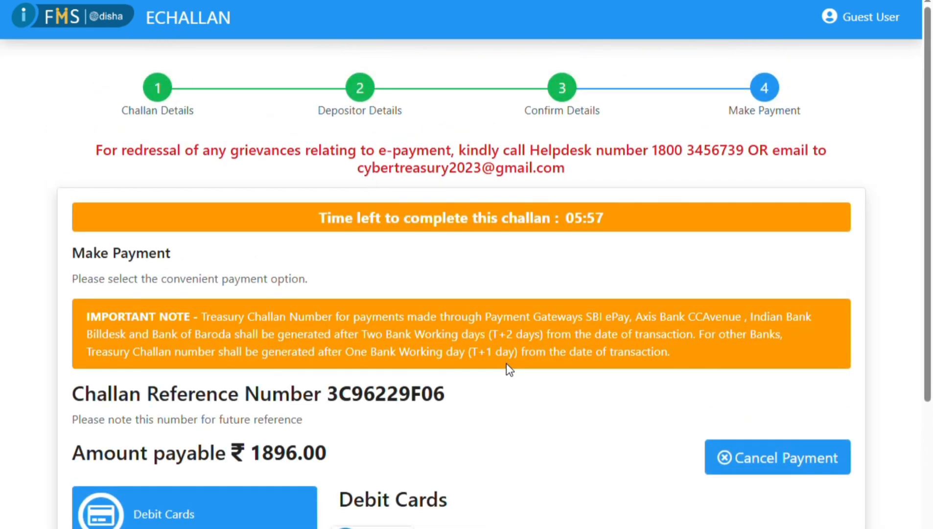
scroll(506, 364, down, 5)
Step: Choose UPI via Indian Bank Billdesk, accept the terms and fill in the captcha
click(161, 353)
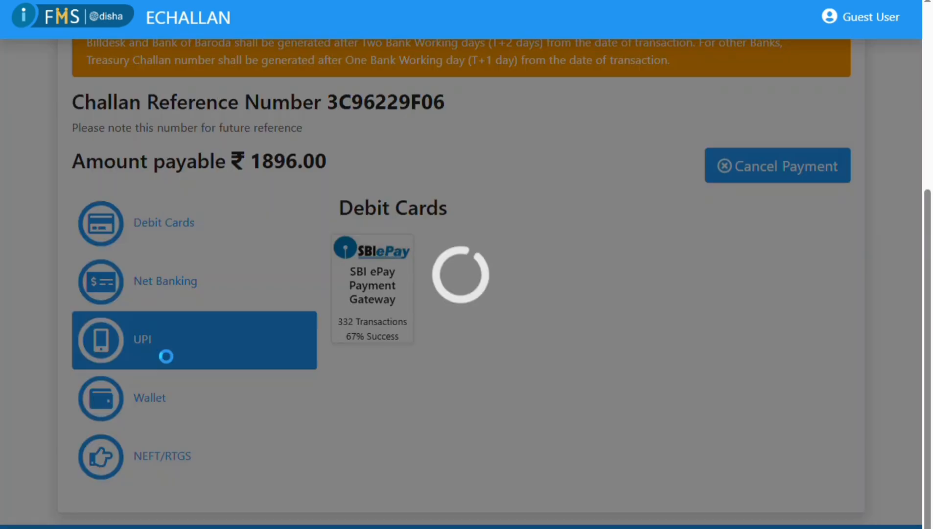
scroll(294, 333, down, 1)
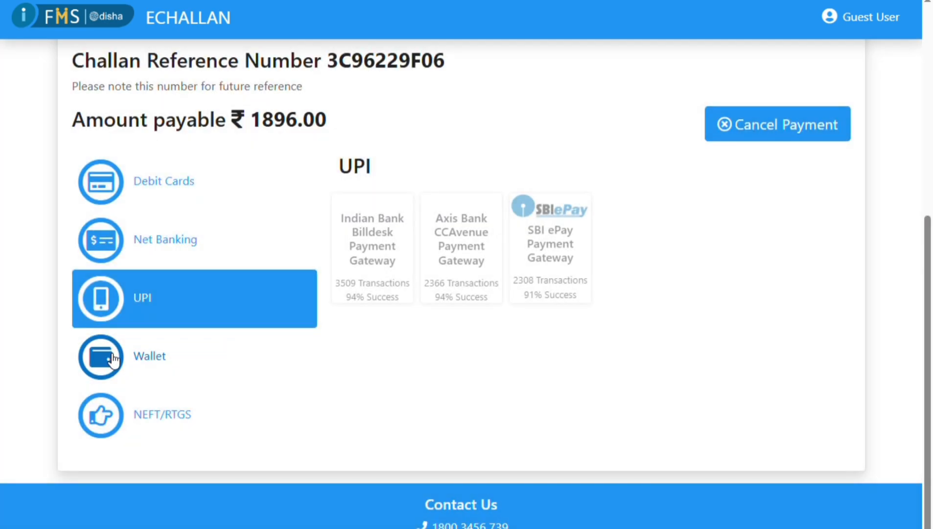
click(401, 257)
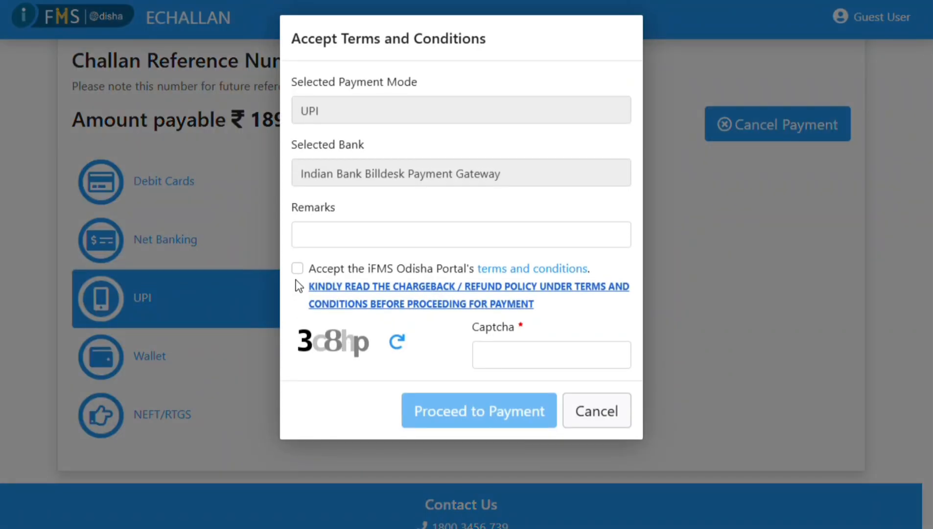
click(298, 270)
click(590, 362)
text(3c8hp)
Step: Proceed with the ₹1896 UPI payment and accept the redirect to the bank gateway
click(504, 418)
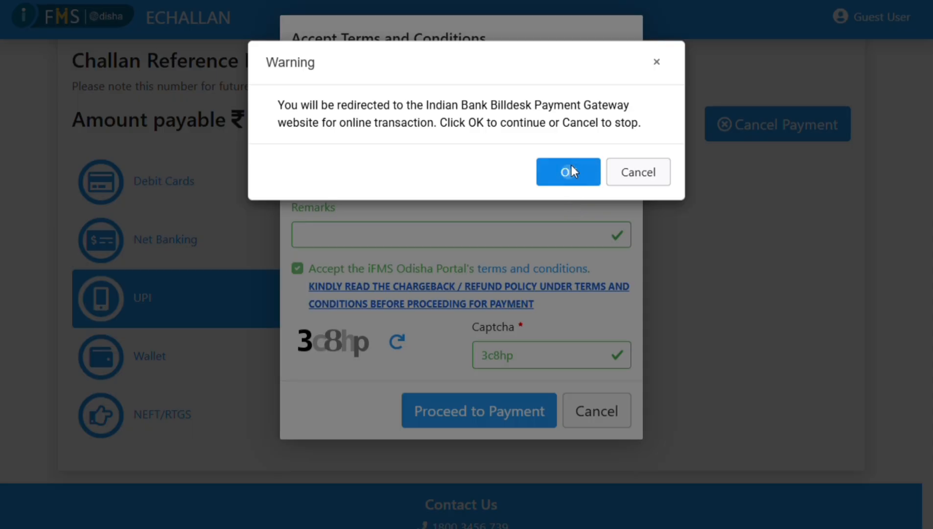
click(568, 170)
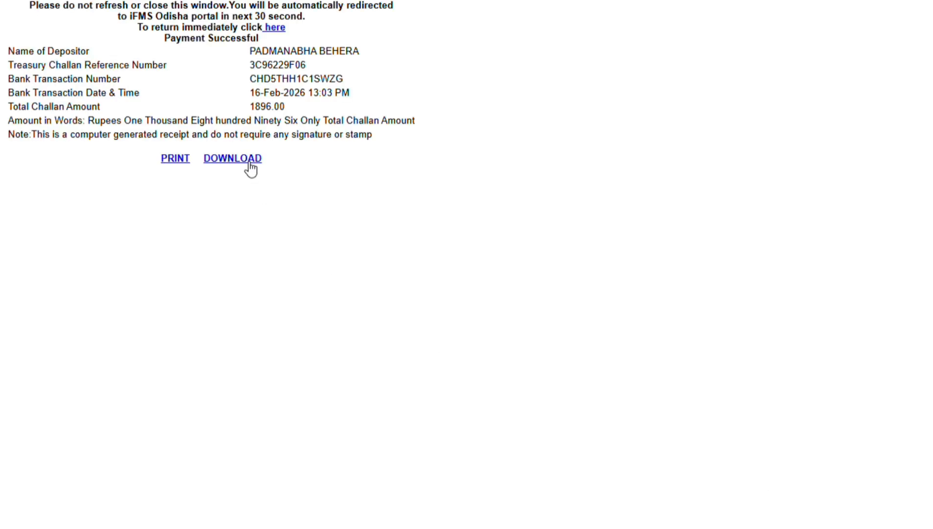
Step: Print the ₹1896 challan receipt, review the transaction details, and return to the IGR Odisha site
click(188, 161)
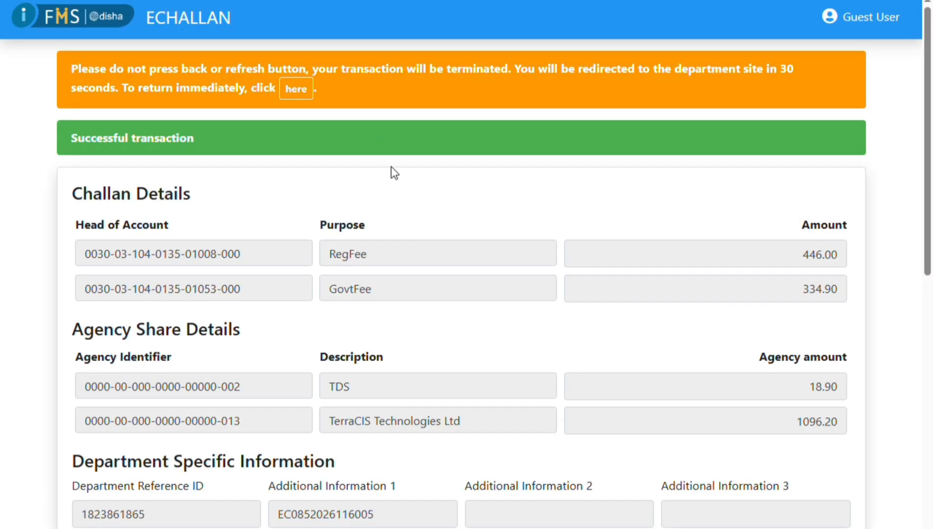
scroll(571, 331, down, 15)
scroll(583, 335, down, 1)
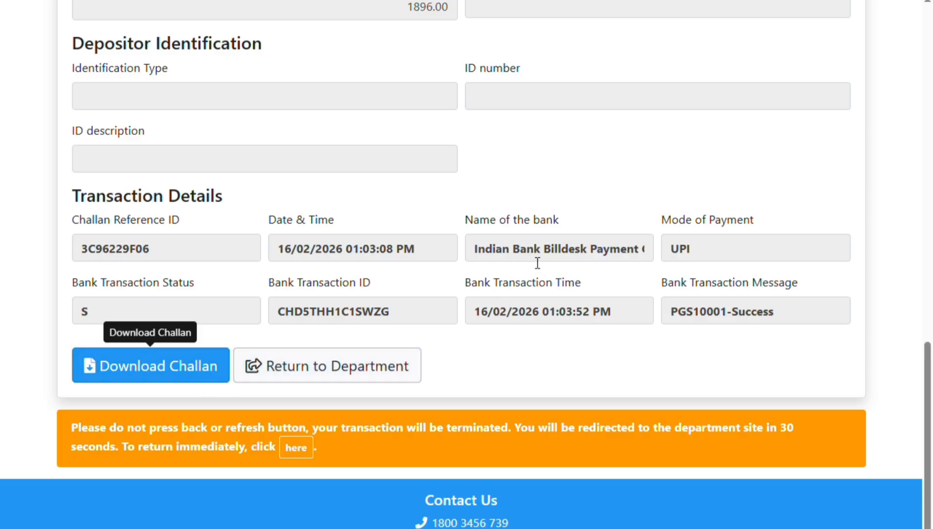
click(394, 373)
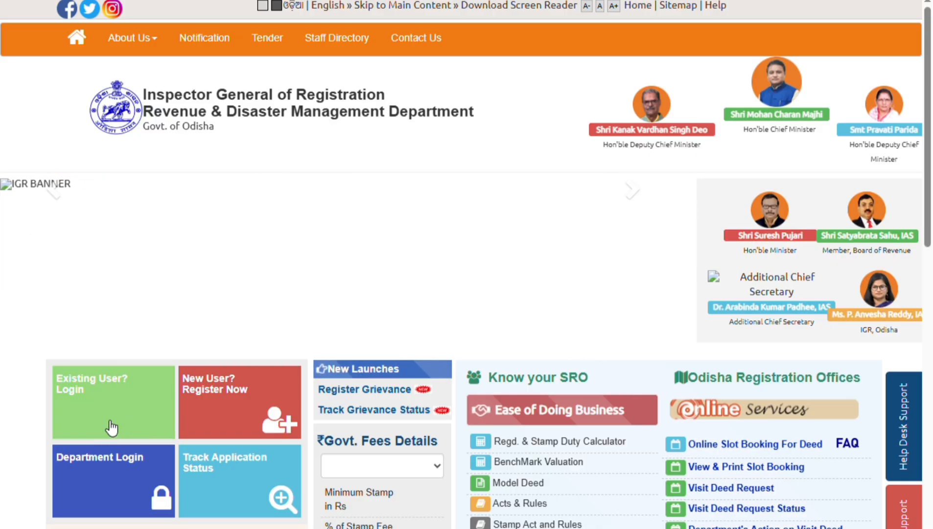
Step: Log in with the captcha and OTP, then view the Encumbrance Certificate application status
text(3iX1Ym)
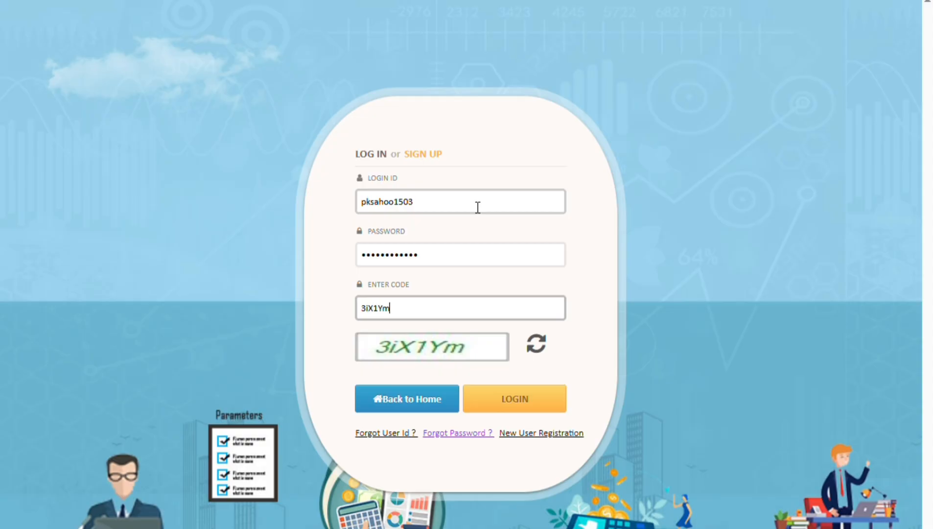
click(550, 391)
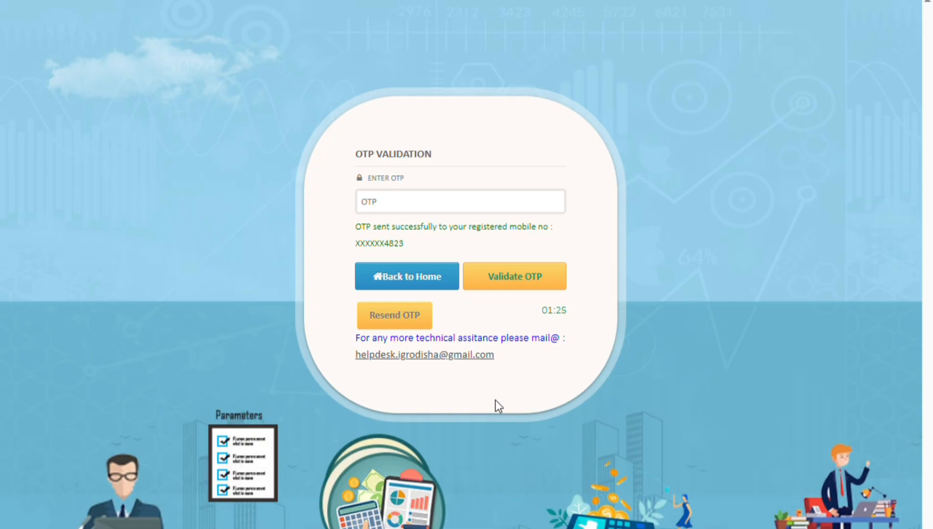
click(519, 181)
text(••••)
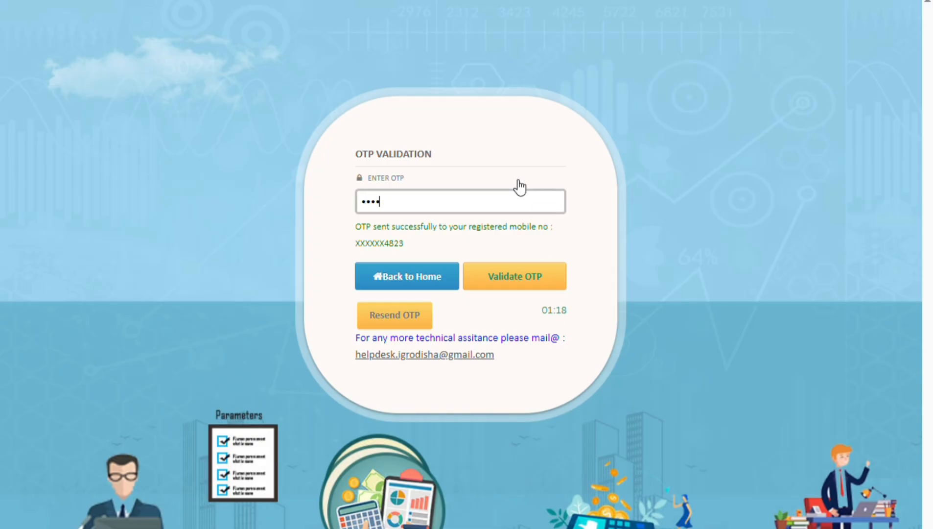
text(••)
click(525, 287)
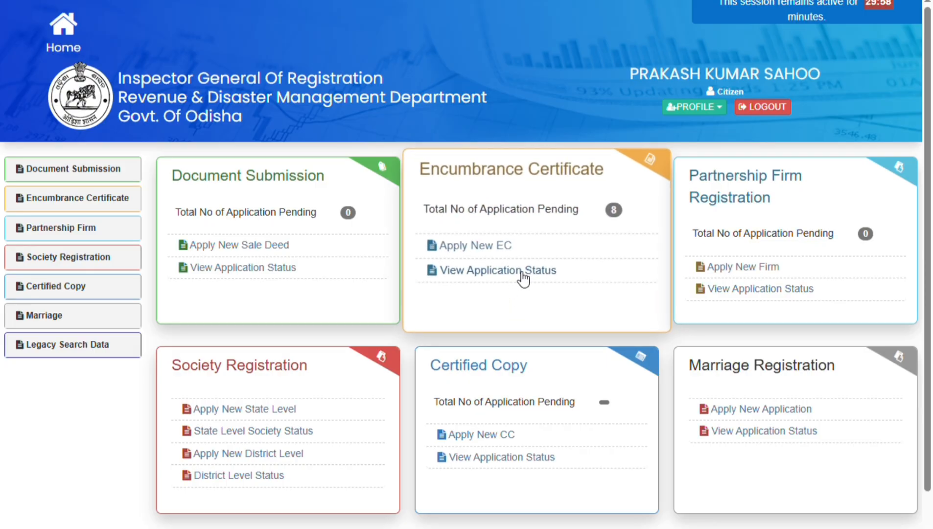
click(523, 273)
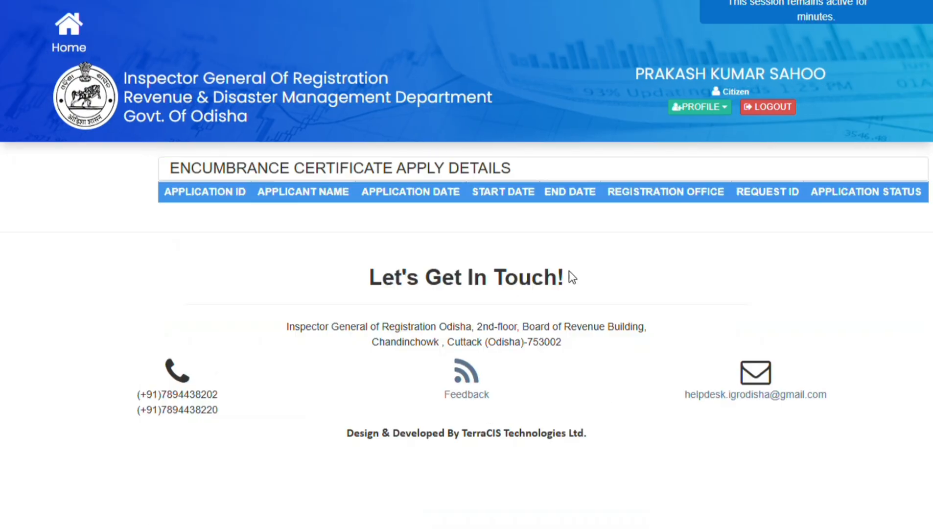